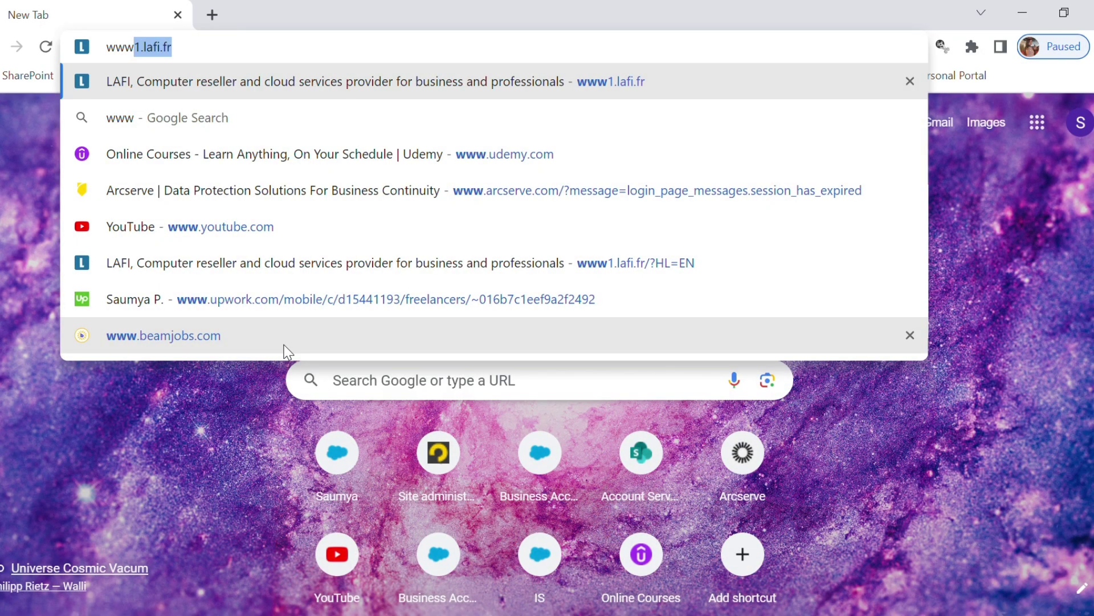
type("beamjobs")
- Pick a BeamJobs template, search Data Analyst examples, and use the AWS Data Analyst resume
left_click(167, 70)
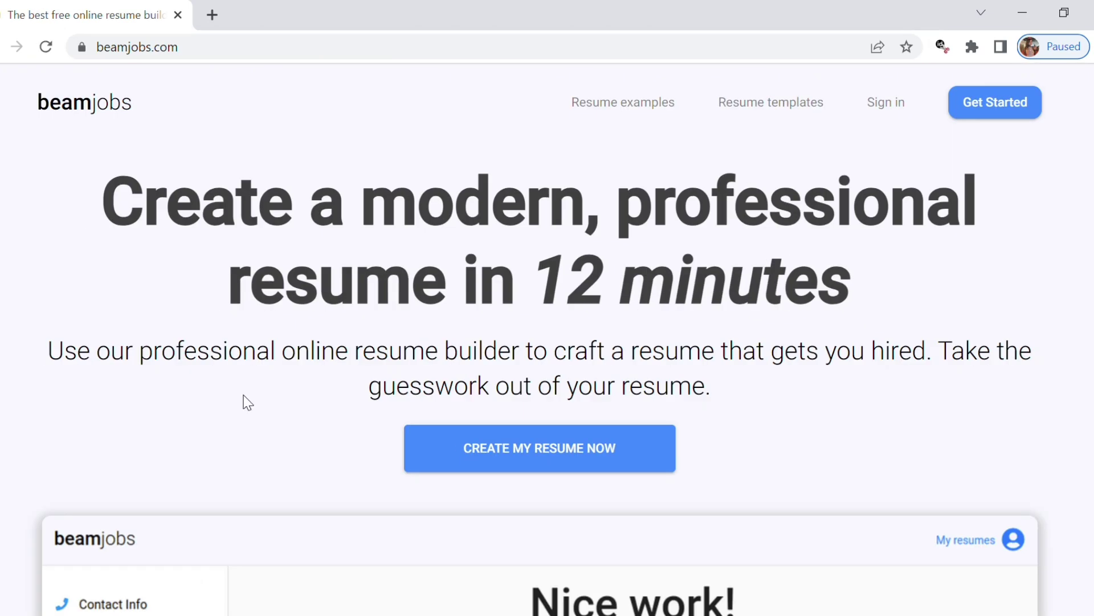
scroll(246, 402, "down", 5)
scroll(245, 398, "down", 5)
scroll(245, 399, "down", 5)
scroll(245, 399, "down", 3)
left_click(218, 334)
left_click(122, 452)
left_click(553, 411)
left_click(397, 482)
type("Data ")
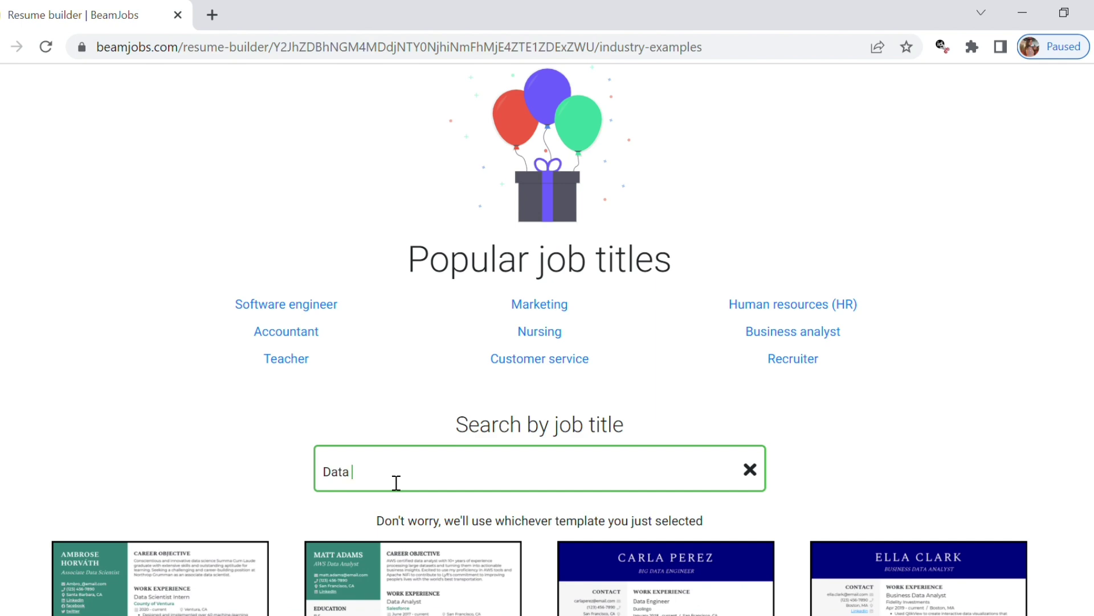
type("A")
scroll(395, 482, "down", 3)
scroll(384, 488, "down", 1)
left_click(141, 342)
scroll(380, 369, "down", 3)
left_click(524, 572)
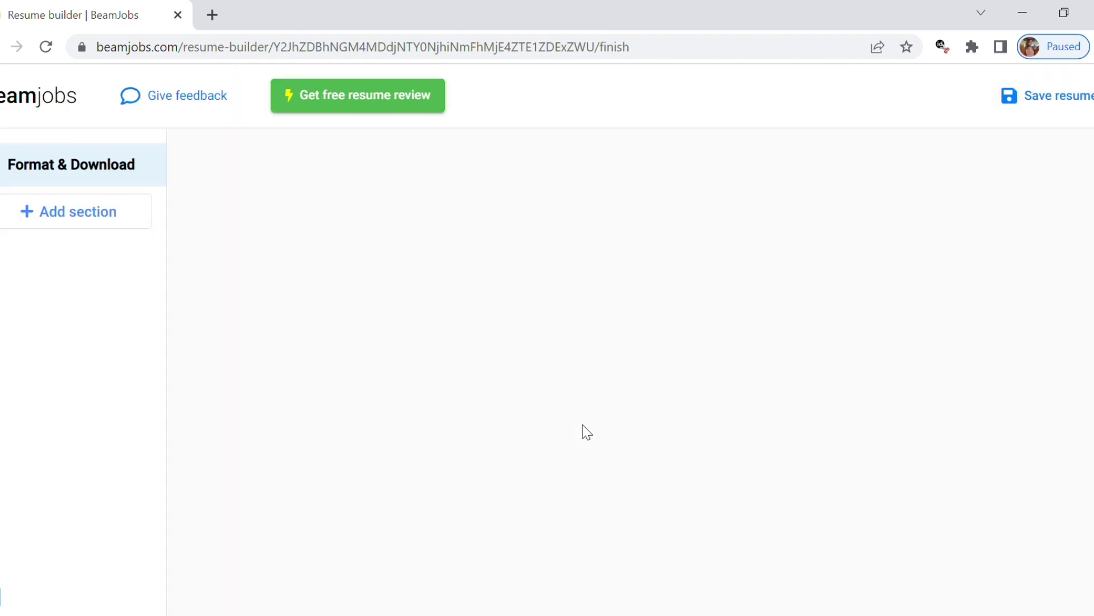
scroll(625, 430, "down", 1)
scroll(675, 411, "down", 2)
scroll(676, 411, "down", 5)
scroll(676, 410, "up", 7)
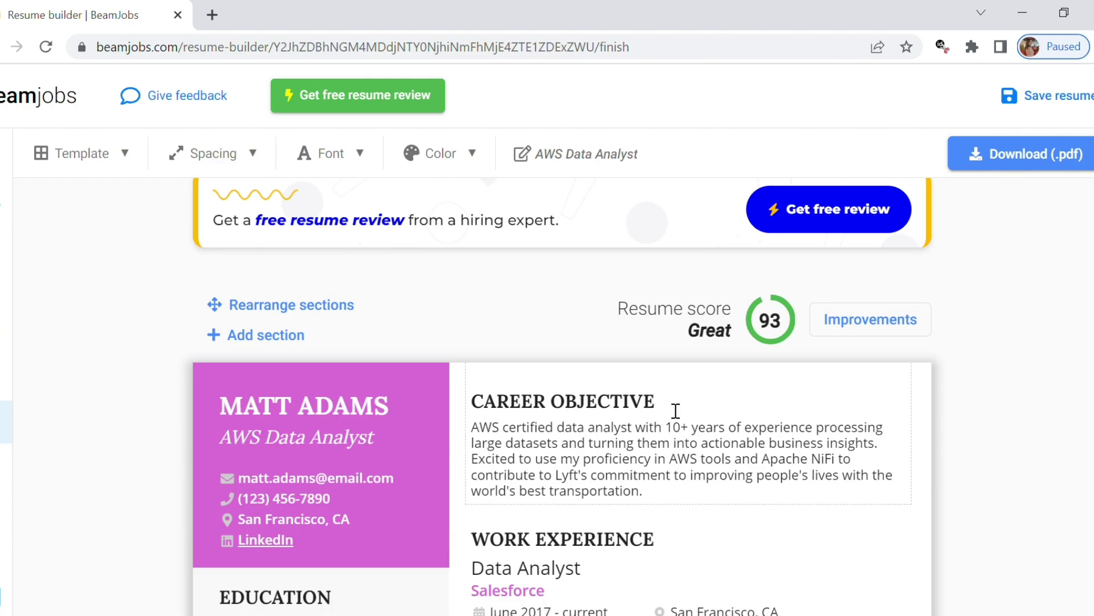
- Erase the sample name MATT ADAMS and remove AWS from the Data Analyst title
left_click(380, 447)
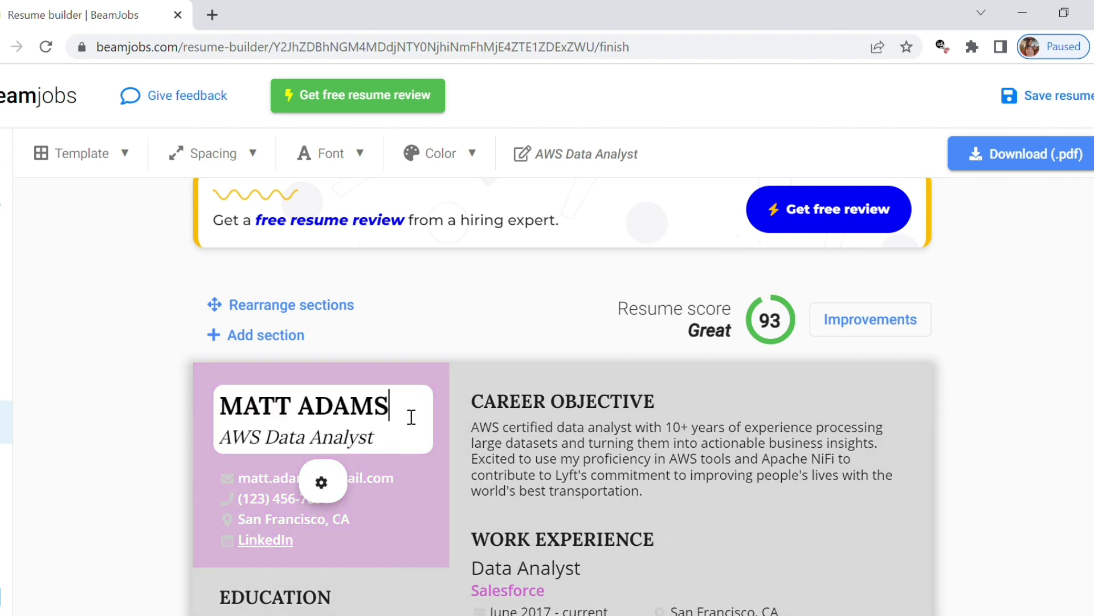
key("BackSpace")
key("BackSpace")
key("BackSpace")
key("BackSpace")
key("BackSpace")
key("BackSpace")
key("BackSpace")
key("BackSpace")
key("BackSpace")
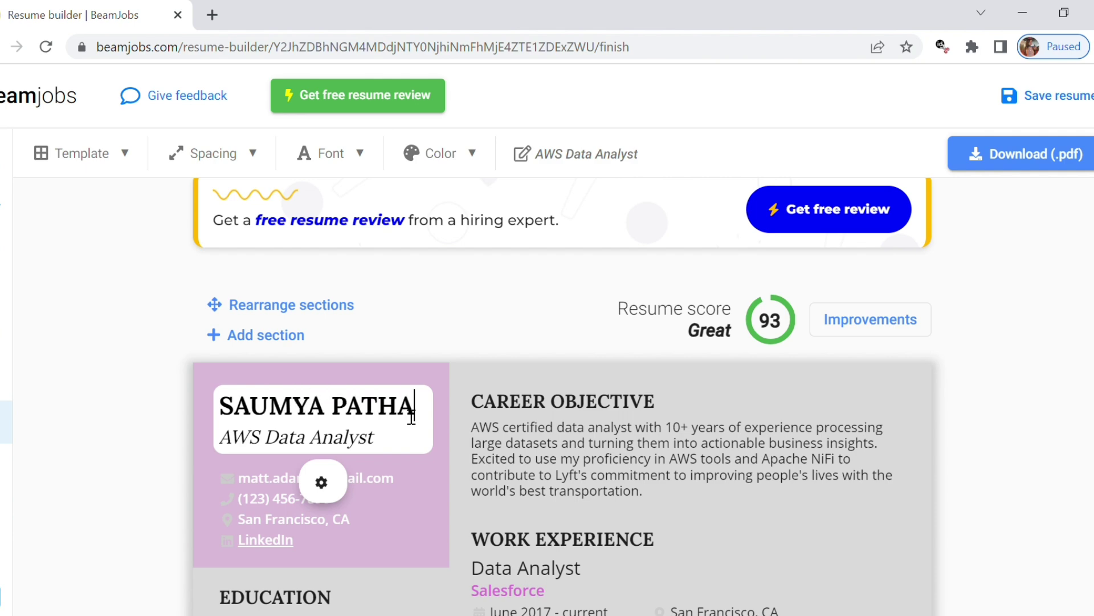
scroll(307, 409, "down", 2)
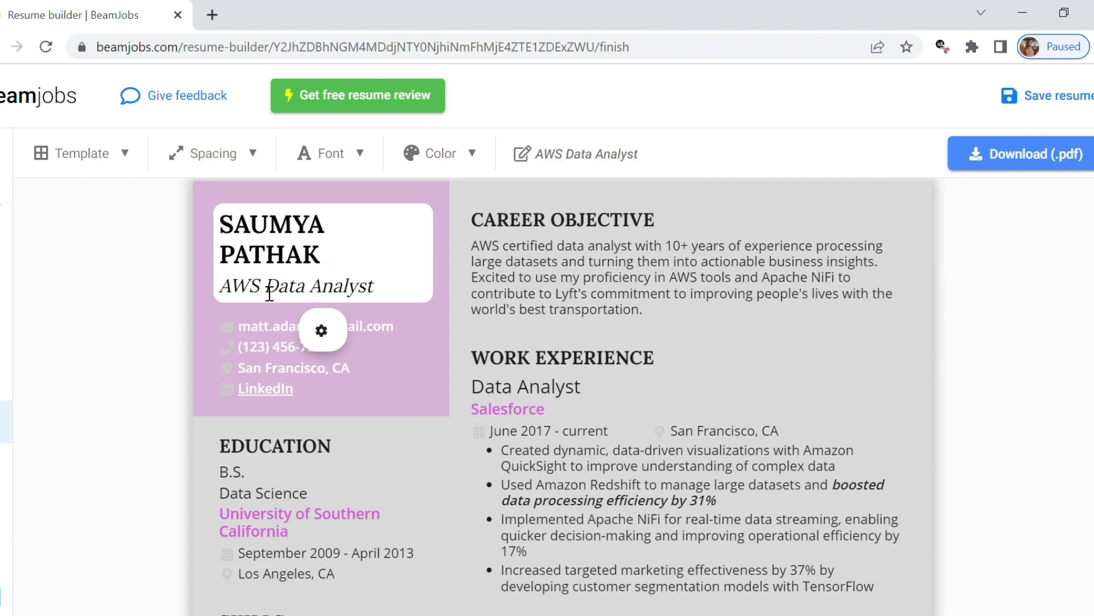
key("BackSpace")
key("BackSpace")
key("BackSpace")
type("Sales")
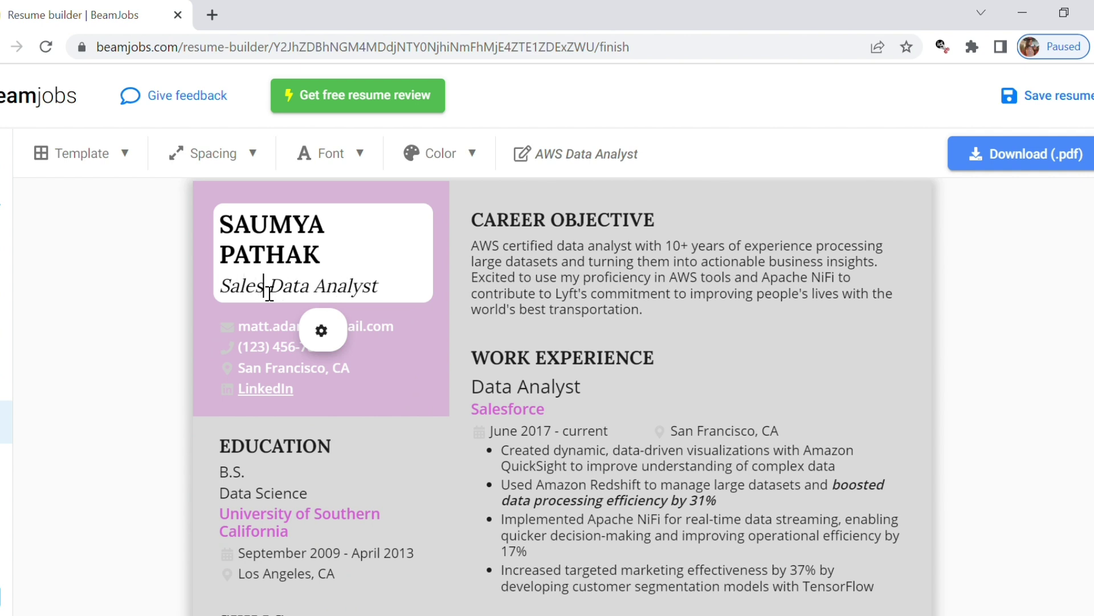
type("force")
- Replace the sample email and change the contact location to Chandigarh, India
left_click(386, 380)
key("BackSpace")
key("BackSpace")
key("BackSpace")
key("BackSpace")
key("BackSpace")
type("saumy")
left_click(369, 381)
key("BackSpace")
key("BackSpace")
key("BackSpace")
key("BackSpace")
key("BackSpace")
key("BackSpace")
type("Chandigarh, India")
scroll(325, 385, "down", 1)
- Change the degree to B.Tech, replace Data Science, and set the college to Galgotias College
left_click(278, 386)
key("BackSpace")
key("BackSpace")
type("Tech")
left_click(320, 409)
key("BackSpace")
key("BackSpace")
key("BackSpace")
key("BackSpace")
type("Electronics and Instruments")
left_click(326, 438)
key("BackSpace")
key("BackSpace")
key("BackSpace")
key("BackSpace")
key("BackSpace")
key("BackSpace")
type("gotias Colleg")
key("BackSpace")
type("f Engineering and Technology")
- Set education dates to July 2016–September 2020 and replace the Los Angeles, CA location
left_click(330, 463)
key("BackSpace")
key("BackSpace")
type("16")
left_click(537, 291)
key("BackSpace")
key("BackSpace")
key("BackSpace")
type("July")
left_click(501, 361)
key("BackSpace")
key("BackSpace")
key("BackSpace")
type("September 20")
key("Delete")
key("Delete")
key("Delete")
type("20")
left_click(354, 482)
key("BackSpace")
key("BackSpace")
key("BackSpace")
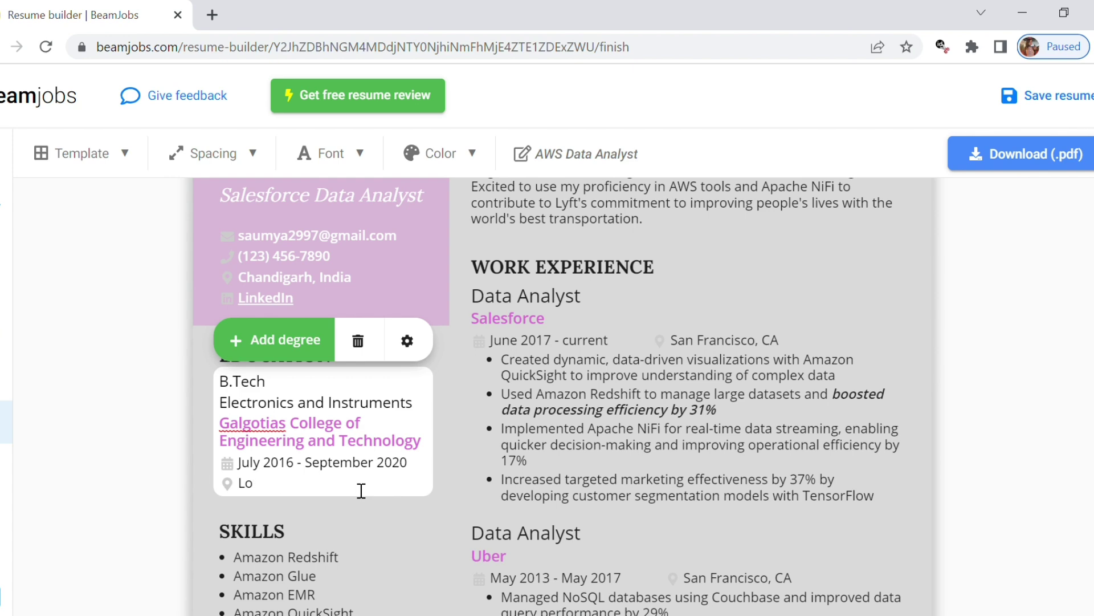
key("BackSpace")
key("BackSpace")
type("Greater Noida, NCR")
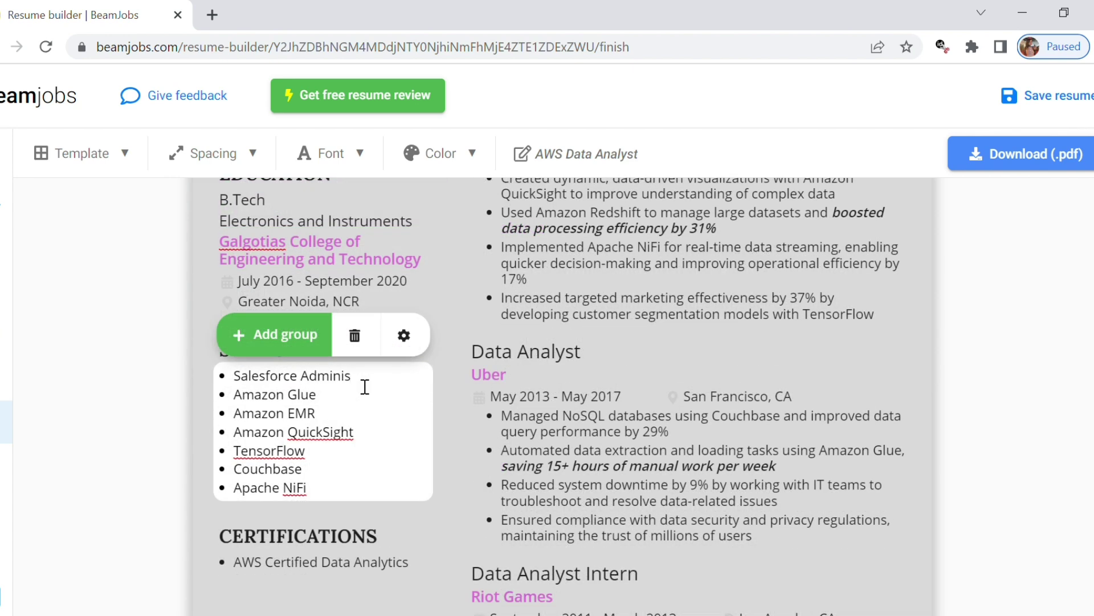
- Replace the Amazon Glue, EMR, QuickSight and TensorFlow skills, and make Excel 'Advanced Excel'
left_click(365, 387)
key("BackSpace")
key("BackSpace")
key("BackSpace")
type("SQL")
left_click(337, 414)
key("BackSpace")
key("BackSpace")
key("BackSpace")
type("Python (Numpy , Pandas)")
left_click(366, 432)
key("BackSpace")
key("BackSpace")
key("BackSpace")
type("Excel")
left_click_drag(323, 445, 233, 451)
key("BackSpace")
left_click(233, 432)
type("Advanced")
left_click(239, 451)
- Replace Couchbase and Apache NiFi, add skill bullets through Java (OOPS), and start the Salesforce certification
left_click(338, 476)
key("BackSpace")
key("BackSpace")
key("BackSpace")
type("P")
type("BI")
triple_click(331, 490)
type("A")
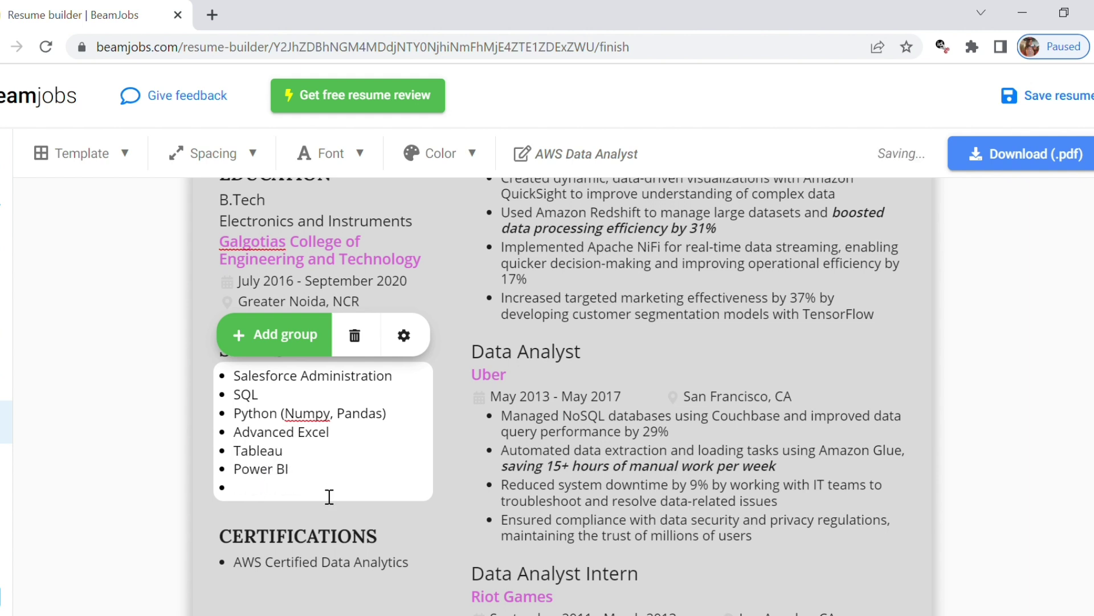
type("Adobe Analytics")
key("Return")
type("Testing")
key("Return")
type("Salesforce Service")
key("Return")
type("Java (")
key("Return")
type("StaProbab")
key("BackSpace")
key("BackSpace")
key("BackSpace")
type("Salesforce")
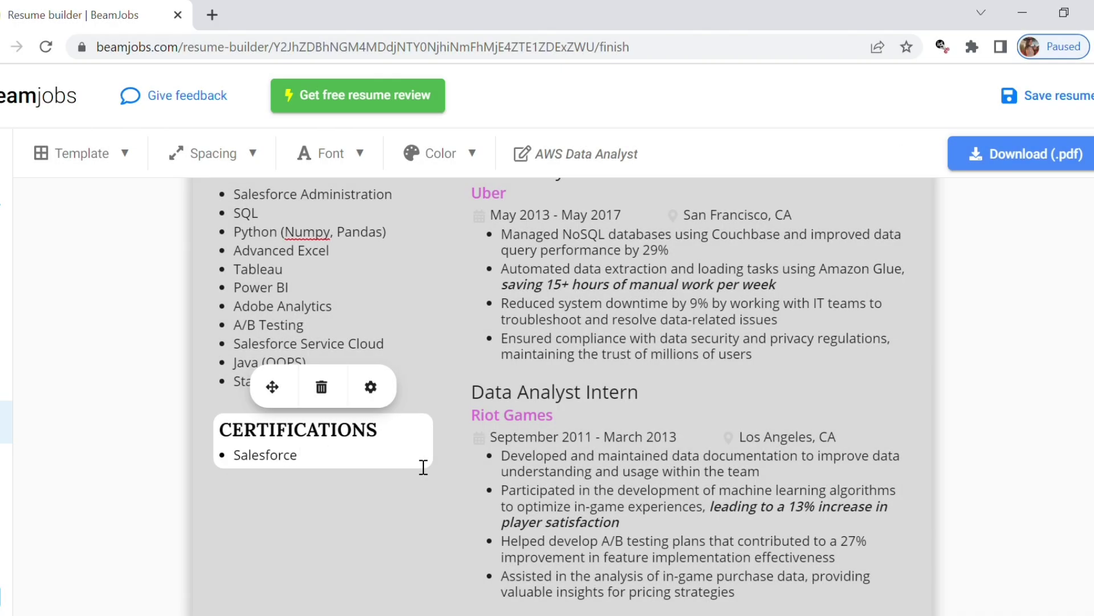
- Add two certification bullets and rewrite the objective as a Google Certified Data Analyst with 2+ years
key("Return")
type("essional Certificate")
key("Return")
type("Salesforce A")
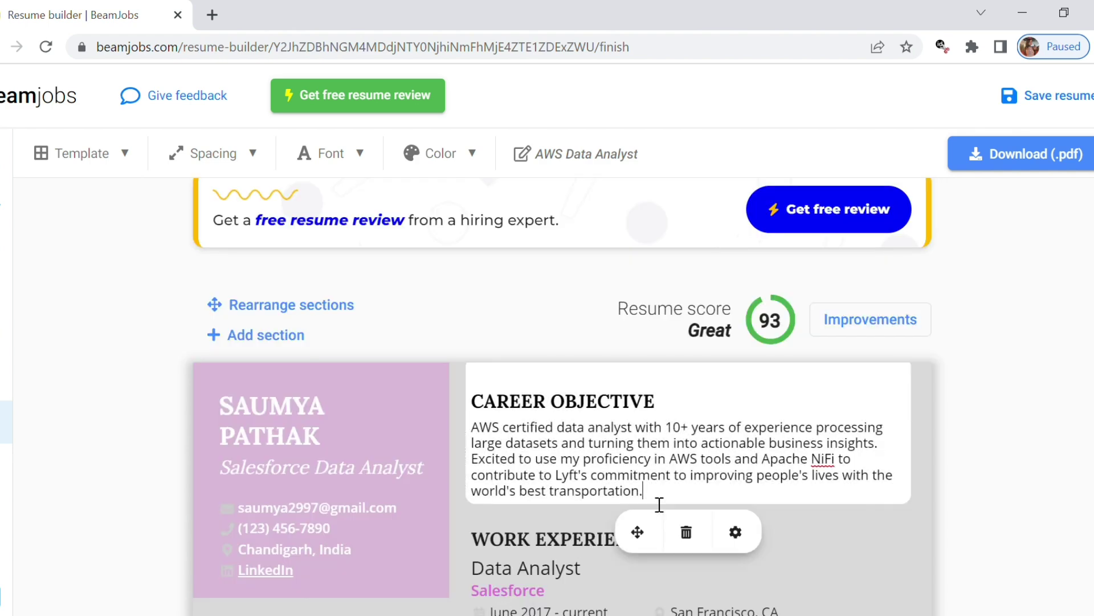
key("BackSpace")
key("BackSpace")
key("BackSpace")
key("BackSpace")
key("BackSpace")
key("BackSpace")
key("BackSpace")
key("BackSpace")
key("BackSpace")
key("BackSpace")
key("BackSpace")
type("Google Certified Data Analyst with 2")
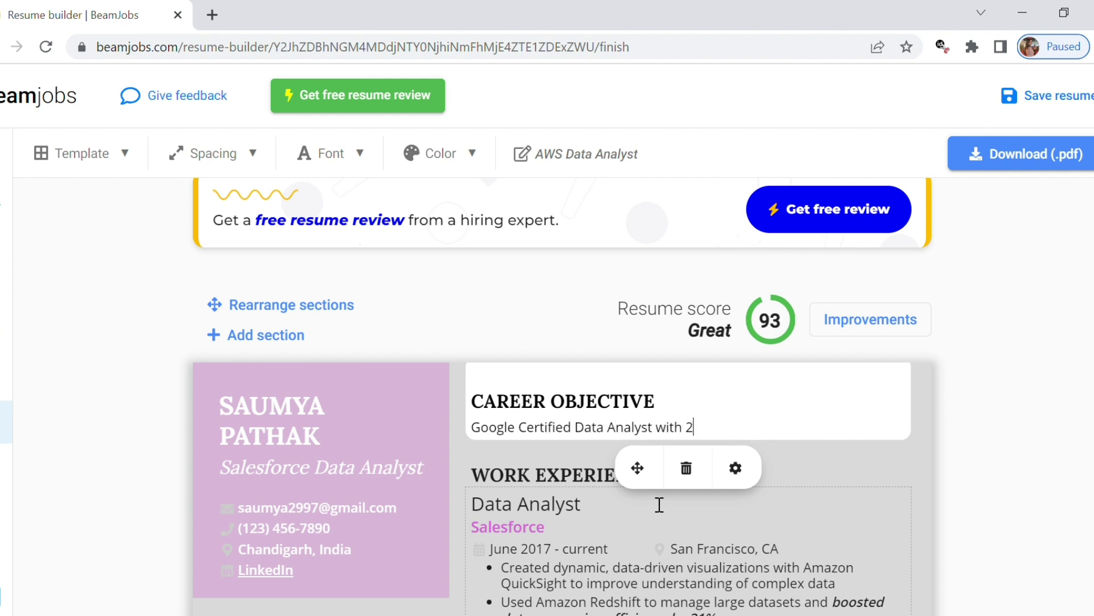
type("+ years of industry experience. It amazes me, how raw data could be change into beautiful insights and helps in revenue generation for compan")
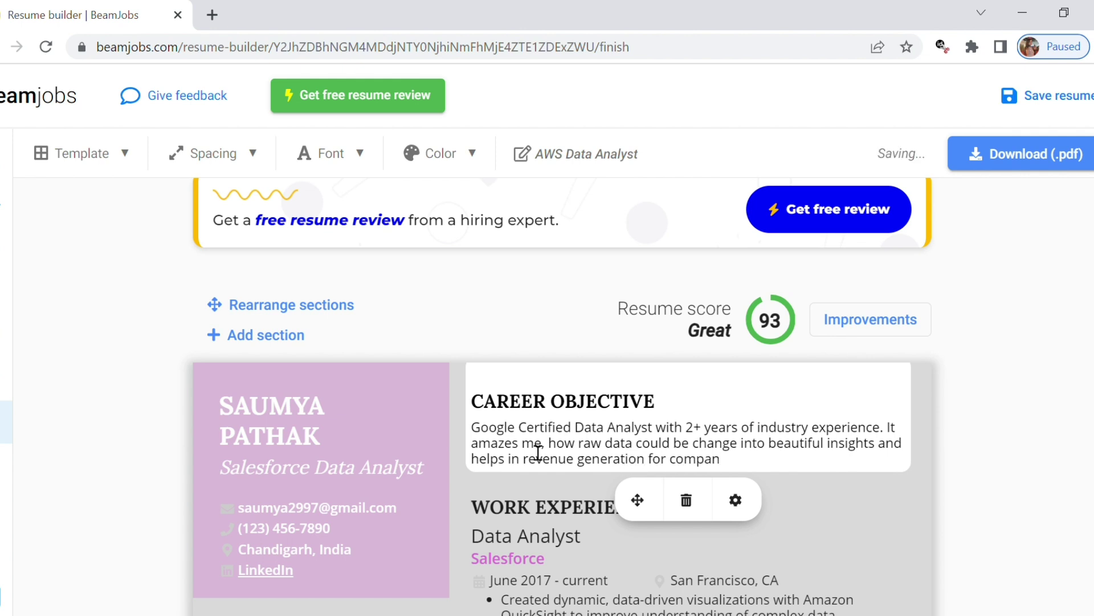
type("ies. I am someone who is madly into ")
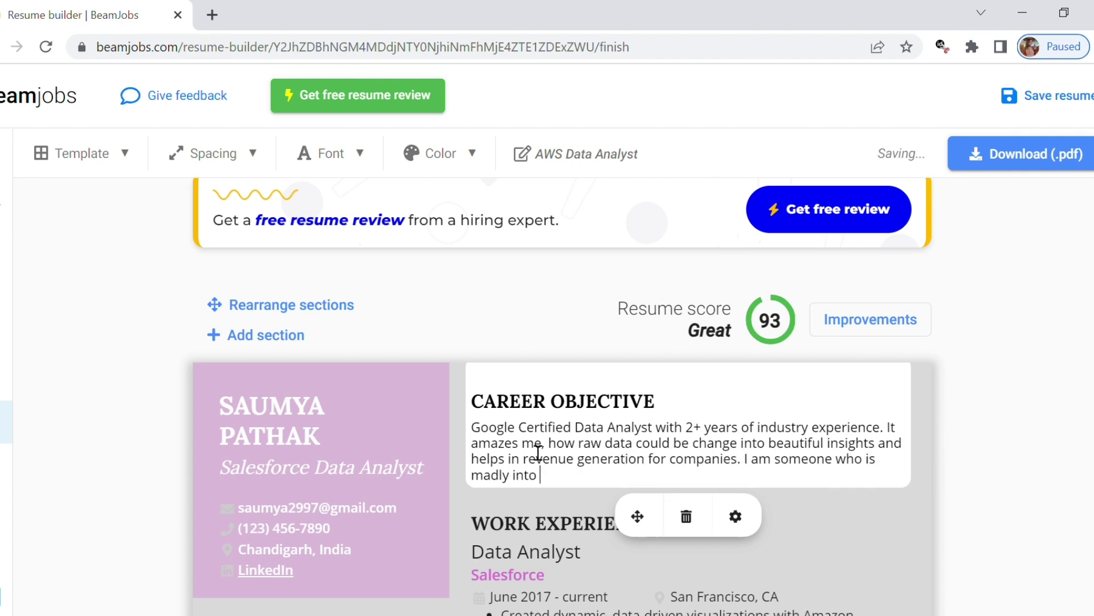
type("data. I would be thrilled")
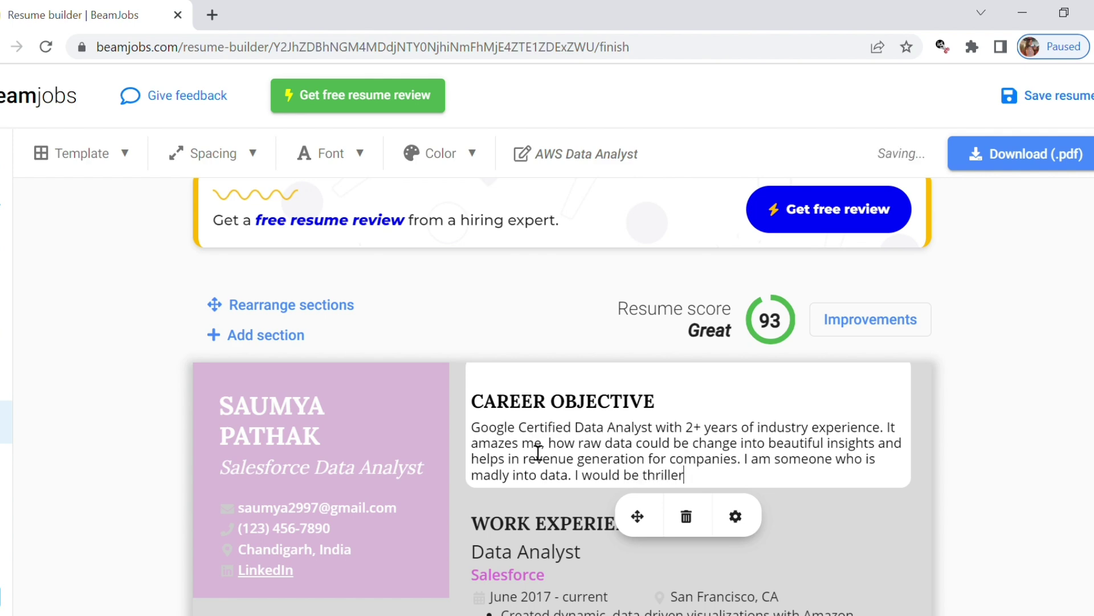
type(" to find opp")
key("BackSpace")
key("BackSpace")
key("BackSpace")
type("Analytu")
type("ustry.")
scroll(538, 451, "down", 2)
triple_click(616, 406)
type("Senior System")
scroll(616, 406, "down", 1)
- Set the first job's dates to Jan 2021–March 2023 and its location to Chandigarh, India
left_click(560, 342)
key("BackSpace")
key("BackSpace")
type("2")
key("ctrl+a")
type("Jan 2021")
left_click(787, 272)
left_click(531, 339)
left_click(463, 405)
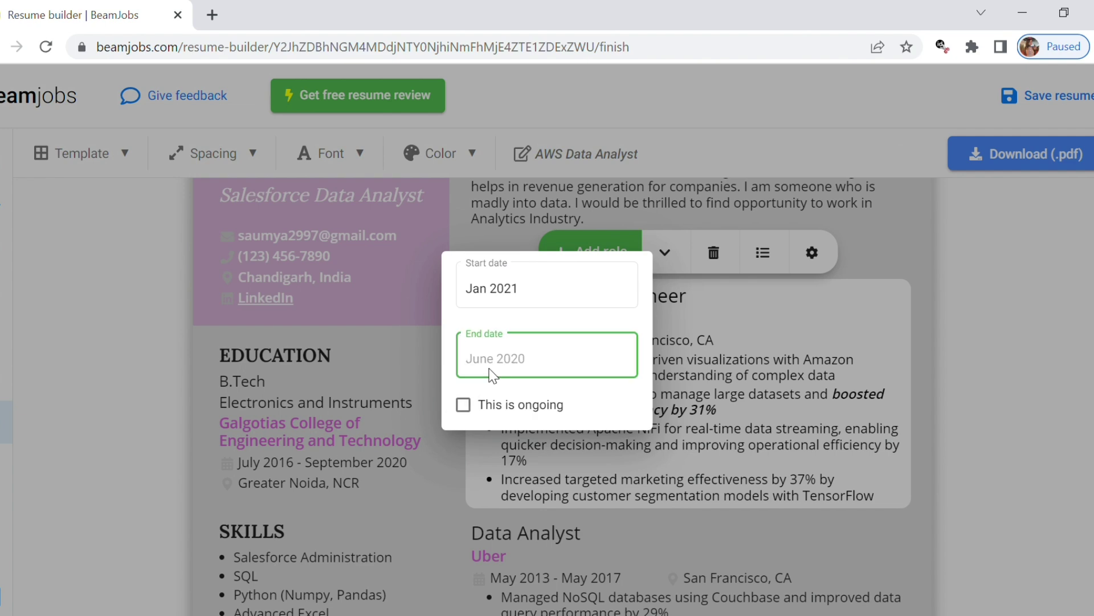
type("March 2023")
left_click(798, 340)
triple_click(798, 339)
type("Ch")
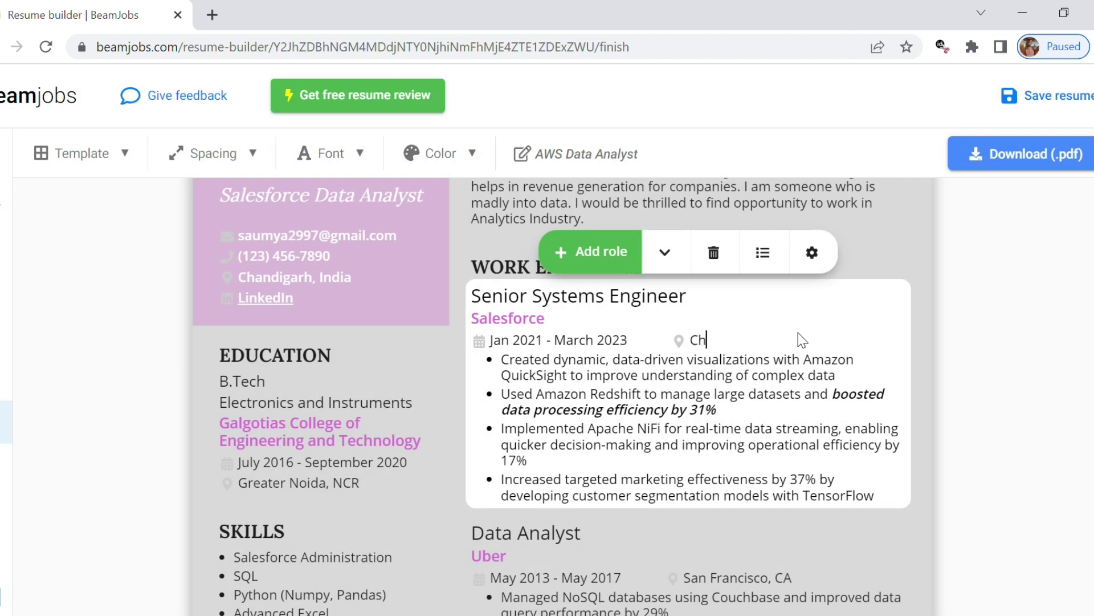
type("andigarh India")
- Rewrite the first two job bullets, with Salesforce Service Cloud in bold italics
left_click(849, 379)
key("BackSpace")
key("BackSpace")
key("BackSpace")
key("BackSpace")
key("BackSpace")
key("BackSpace")
type("the ")
type(" Adobe An")
type("e for Data")
left_click(857, 398)
type("and")
left_click(553, 415)
key("BackSpace")
key("BackSpace")
key("BackSpace")
type("enhanced customer expe")
key("BackSpace")
key("BackSpace")
key("BackSpace")
type("sati")
left_click_drag(693, 394, 537, 394)
key("ctrl+b")
key("ctrl+i")
left_click(676, 410)
type("fac")
- Replace the Apache NiFi and TensorFlow bullets with new content
left_click(544, 467)
key("ctrl+BackSpace")
key("ctrl+BackSpace")
key("ctrl+BackSpace")
key("ctrl+BackSpace")
key("ctrl+BackSpace")
key("ctrl+BackSpace")
key("ctrl+BackSpace")
key("ctrl+BackSpace")
type("Buil")
type(" the data")
type("ure")
type(" up use")
type("Tableau")
type(" insights to customer.")
type("Client.")
left_click(885, 505)
key("BackSpace")
key("BackSpace")
key("BackSpace")
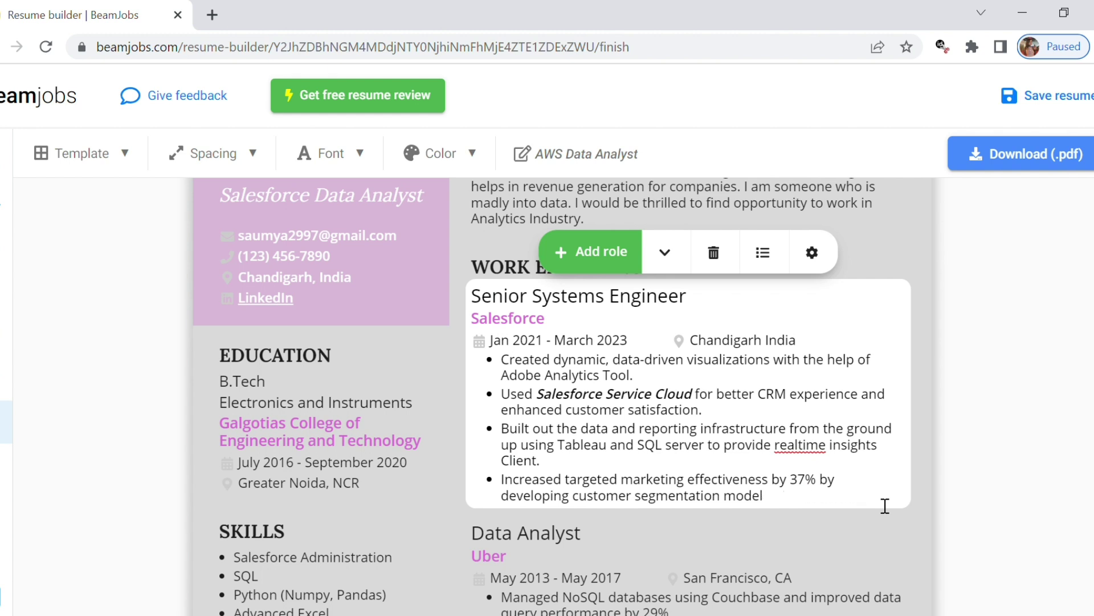
key("BackSpace")
key("BackSpace")
key("BackSpace")
key("BackSpace")
key("BackSpace")
key("BackSpace")
type("Worked on complex")
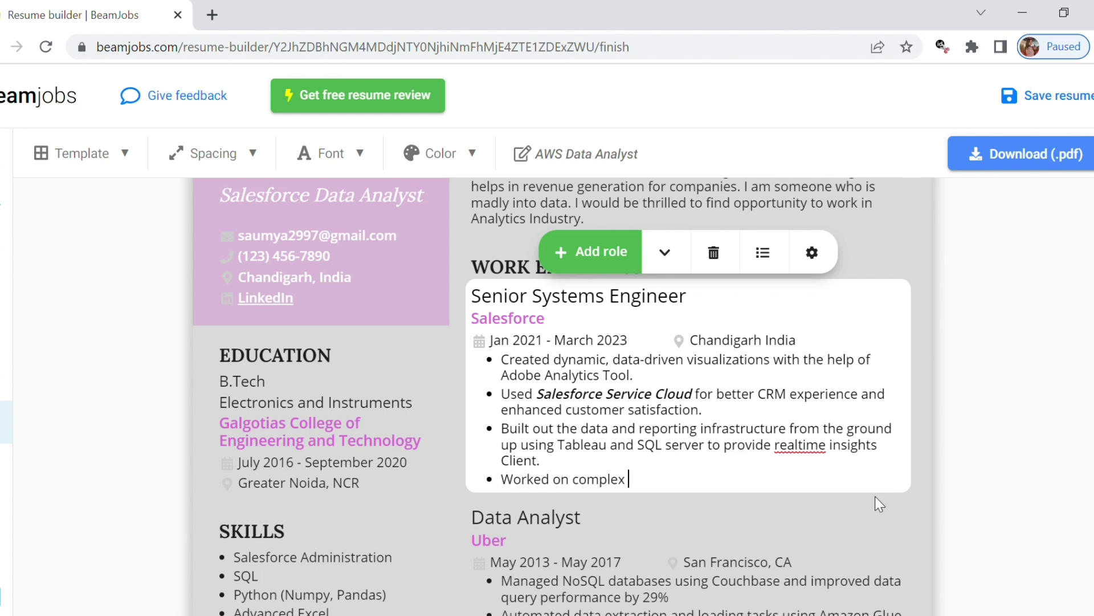
- Bold and italicize SQL server, bold Tableau, and reword the fourth bullet's ending
left_click_drag(637, 445, 707, 445)
key("ctrl+b")
key("ctrl+i")
double_click(582, 445)
key("ctrl+b")
left_click(648, 479)
type("SQL")
type(" to")
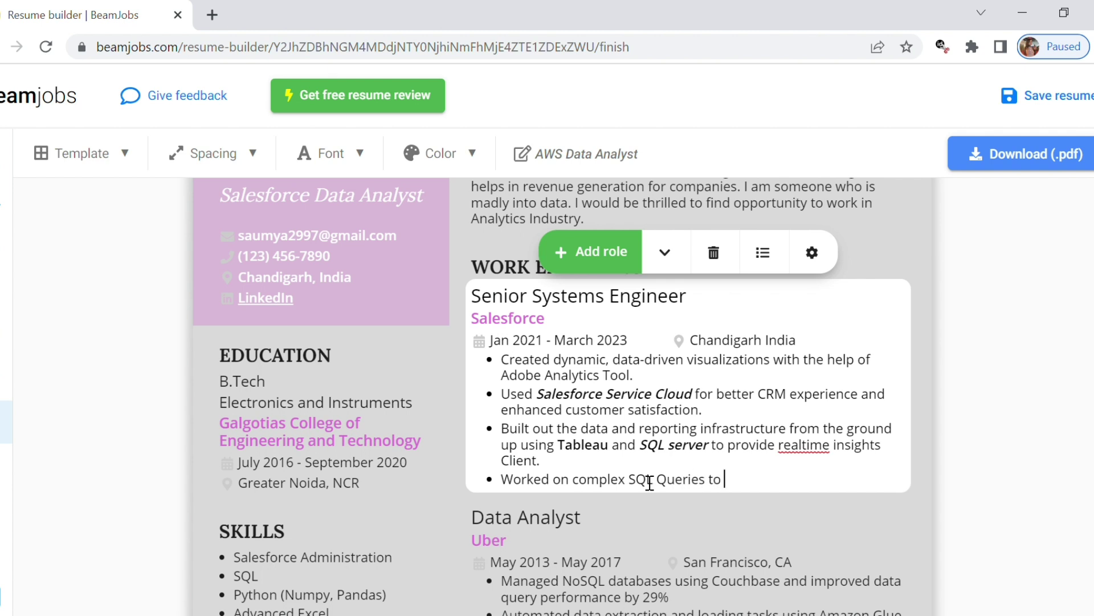
key("BackSpace")
key("BackSpace")
key("BackSpace")
type("work with the Data")
key("BackSpace")
key("BackSpace")
key("BackSpace")
key("BackSpace")
key("BackSpace")
type("large Data Sets(about 1 millio")
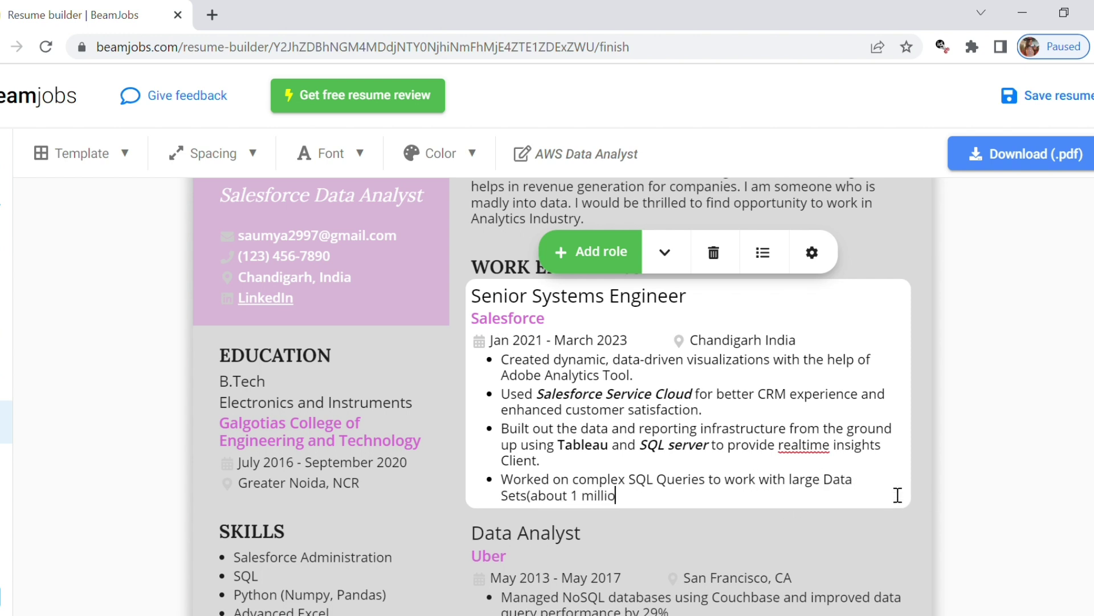
type("n records")
scroll(564, 391, "down", 2)
- Make the second job an ongoing role at Arcserve, located in Hyderabad
left_click(564, 391)
type("ve")
left_click(563, 391)
type("April 2023")
left_click(461, 403)
left_click(719, 406)
key("BackSpace")
key("BackSpace")
key("BackSpace")
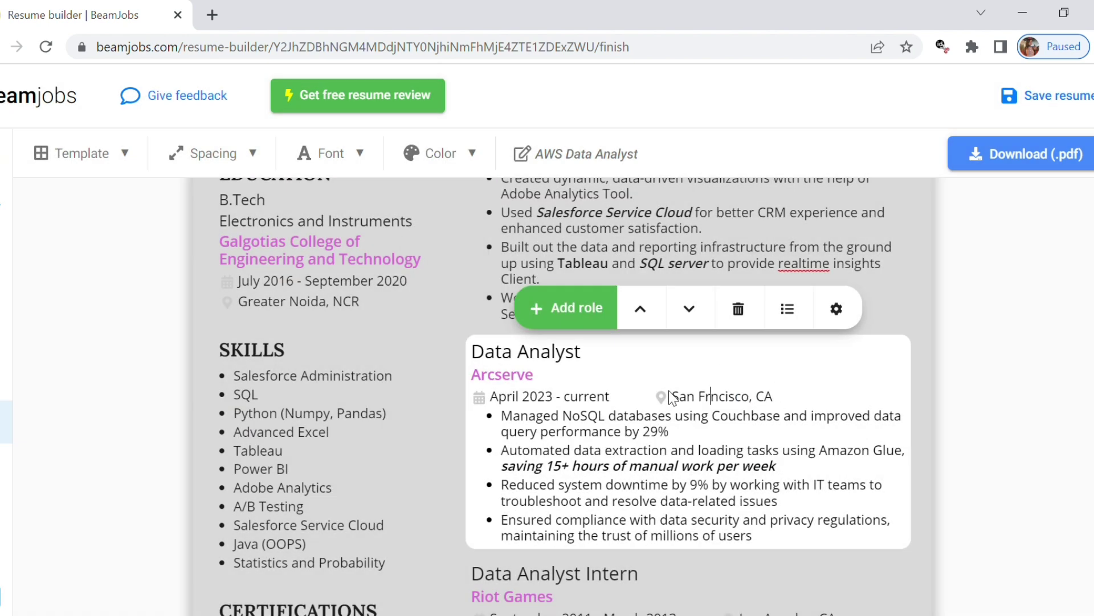
key("BackSpace")
key("BackSpace")
key("BackSpace")
type("Hyderabad")
scroll(639, 351, "down", 1)
- Update bullet details (NoSQL to SQL, the 29% figure, Amazon Glue, 15+ hours) and replace the downtime bullet with an Agile one
left_click(574, 325)
key("BackSpace")
key("BackSpace")
left_click(658, 340)
key("BackSpace")
key("BackSpace")
key("BackSpace")
type("30")
left_click(903, 360)
key("BackSpace")
key("BackSpace")
key("BackSpace")
type("dva")
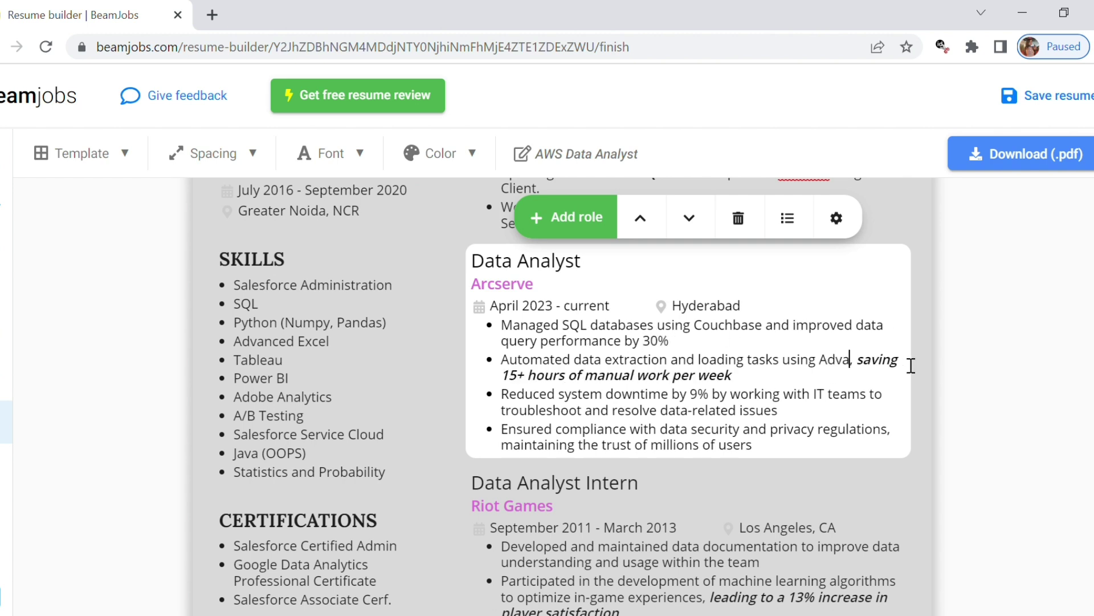
type("nced Excel")
left_click(600, 374)
key("BackSpace")
type("0")
left_click(795, 410)
key("BackSpace")
key("BackSpace")
key("BackSpace")
key("BackSpace")
key("BackSpace")
key("BackSpace")
key("BackSpace")
key("BackSpace")
key("BackSpace")
type("En")
key("BackSpace")
key("BackSpace")
key("BackSpace")
type("Woeata Cleansvities")
key("BackSpace")
key("BackSpace")
key("BackSpace")
type("es")
type("ge of A")
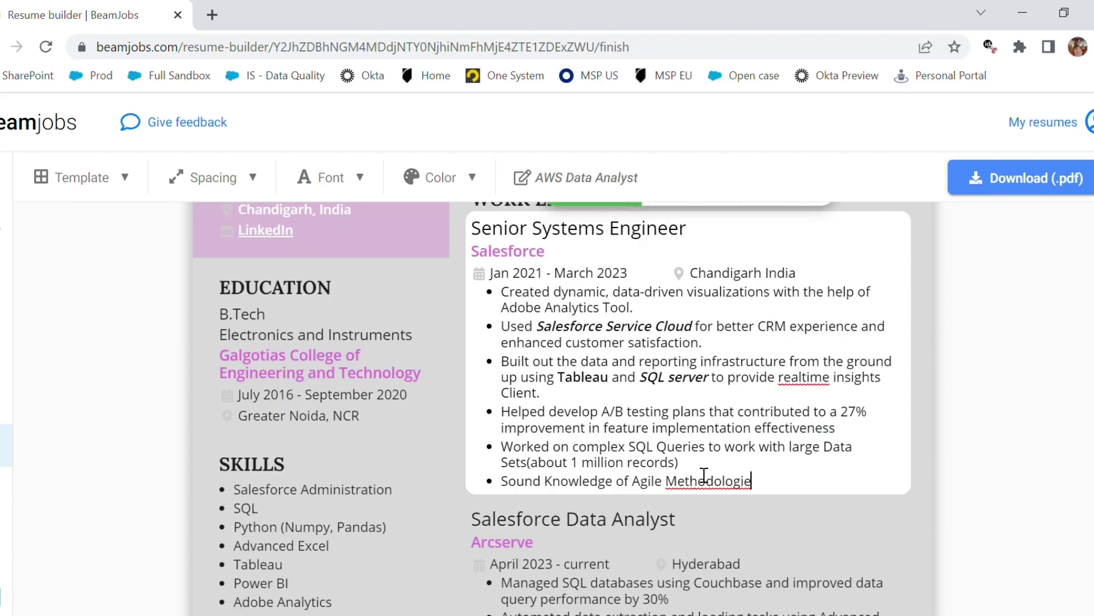
right_click(704, 475)
left_click(706, 508)
type(", utilized tools such as JIRA/Co")
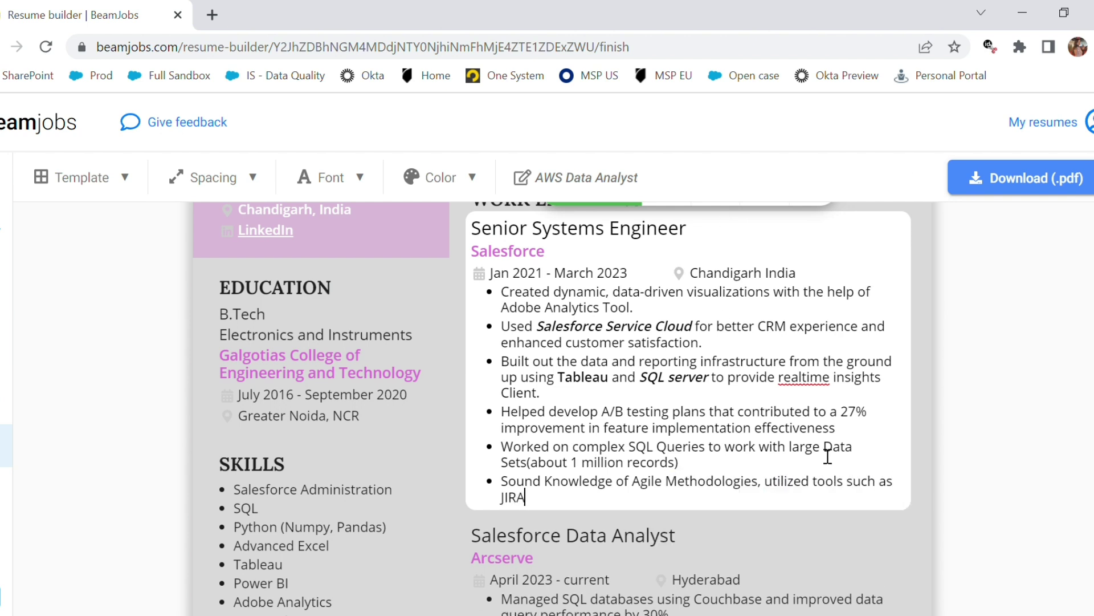
type("nfluence board for support activity.")
scroll(472, 349, "up", 2)
scroll(545, 501, "down", 5)
scroll(682, 454, "down", 5)
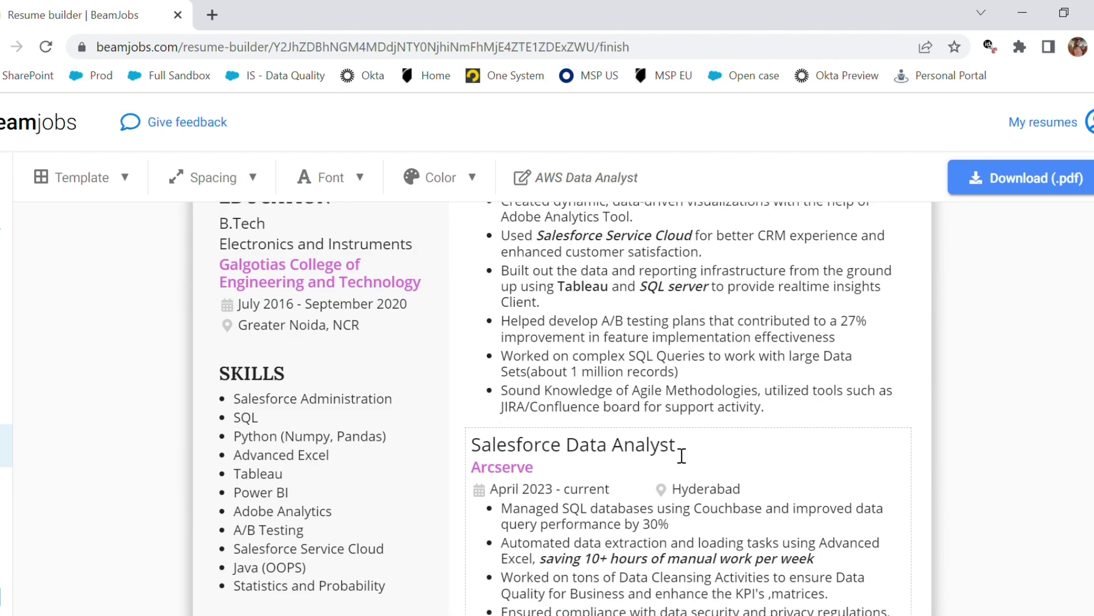
- Check the filler adverbs feedback in Improvements and replace 'Used' with 'Oversaw' in the flagged bullet
left_click(886, 235)
left_click(843, 488)
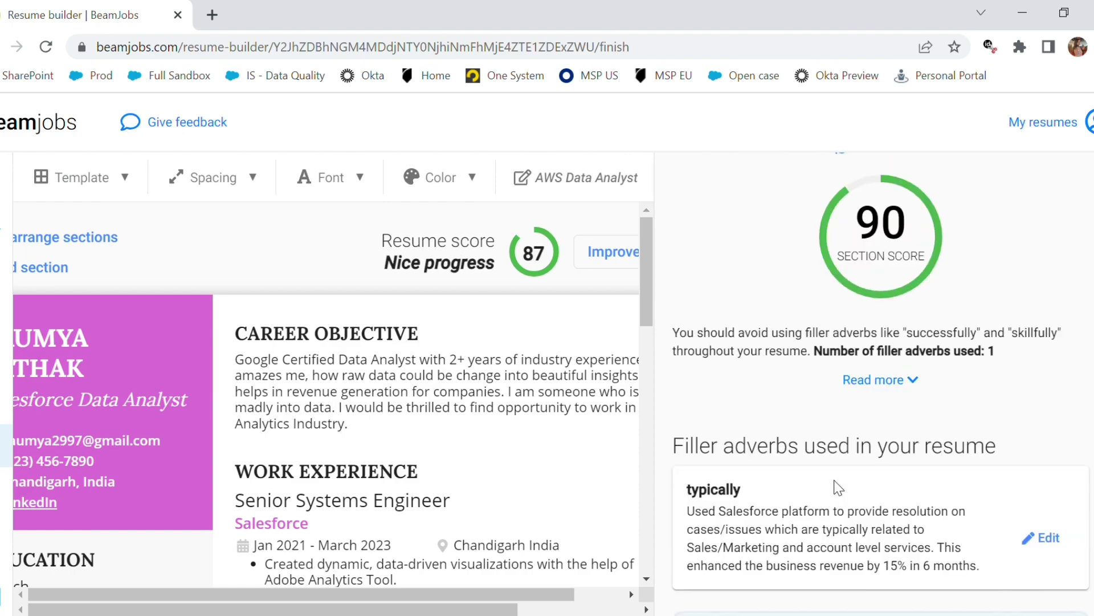
scroll(843, 420, "down", 3)
scroll(956, 556, "down", 1)
scroll(956, 556, "up", 1)
scroll(935, 435, "down", 2)
scroll(935, 434, "up", 4)
scroll(988, 459, "down", 2)
left_click(1046, 243)
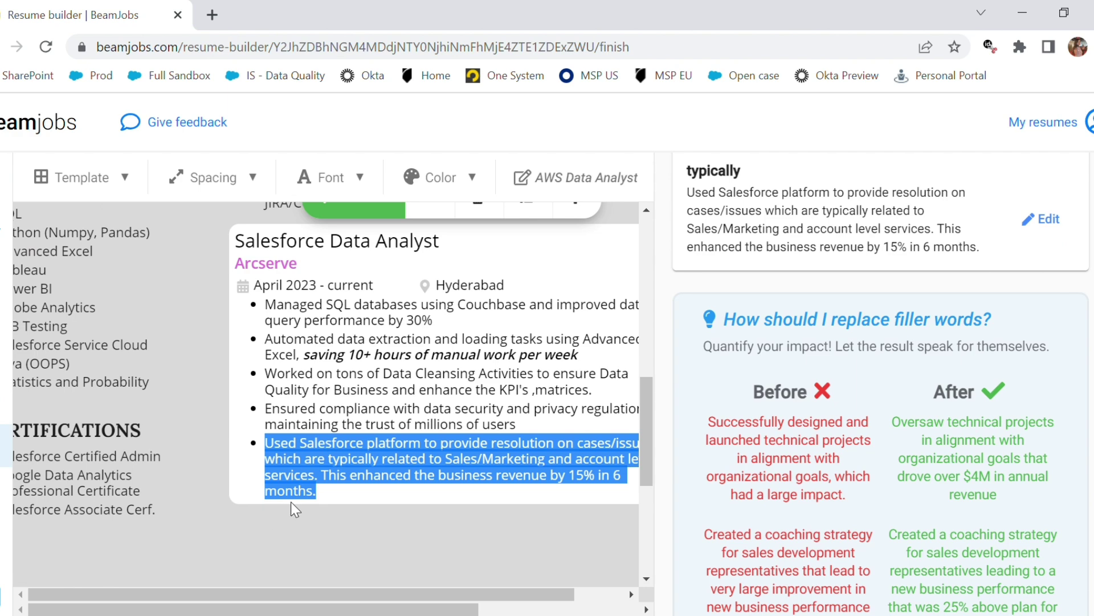
left_click(299, 454)
key("BackSpace")
key("BackSpace")
key("BackSpace")
type("Oversaw")
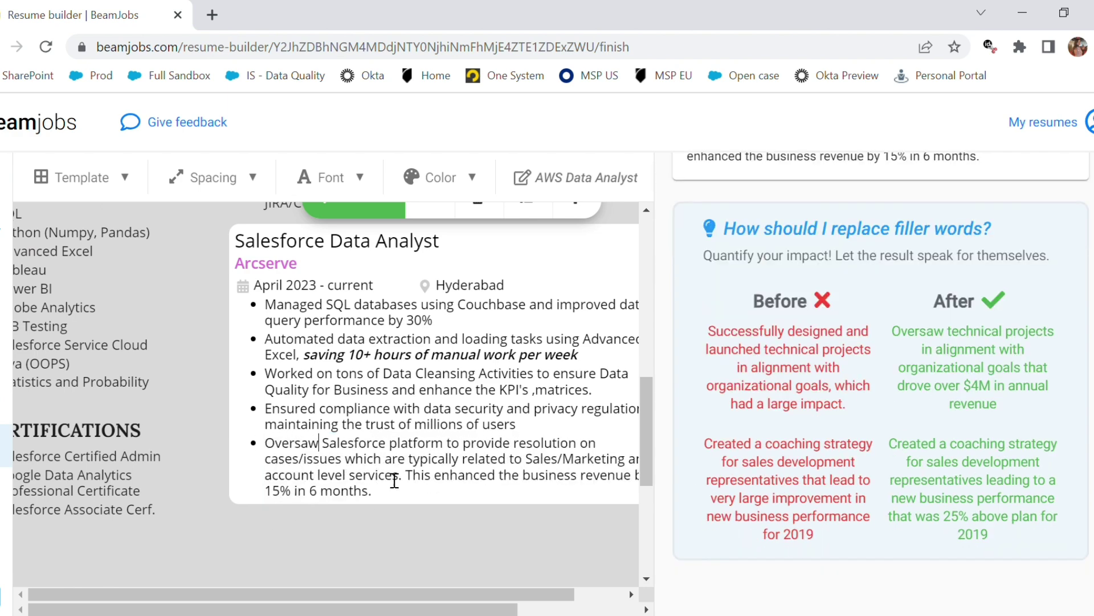